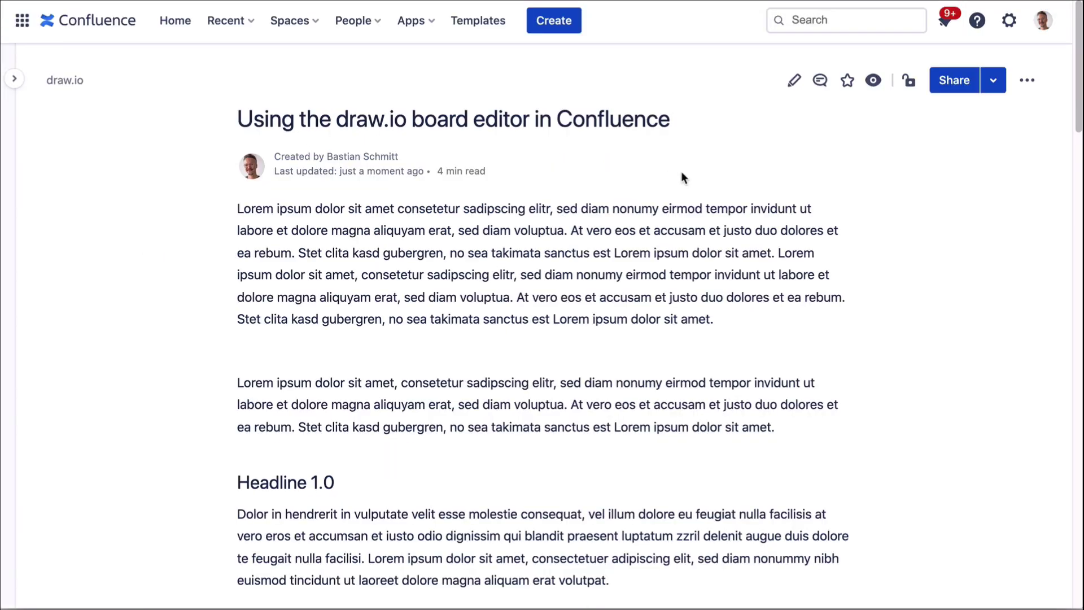
Step: Edit the page and type /draw on an empty line to insert a draw.io Board
{"action": "left_click", "coordinate": [794, 81]}
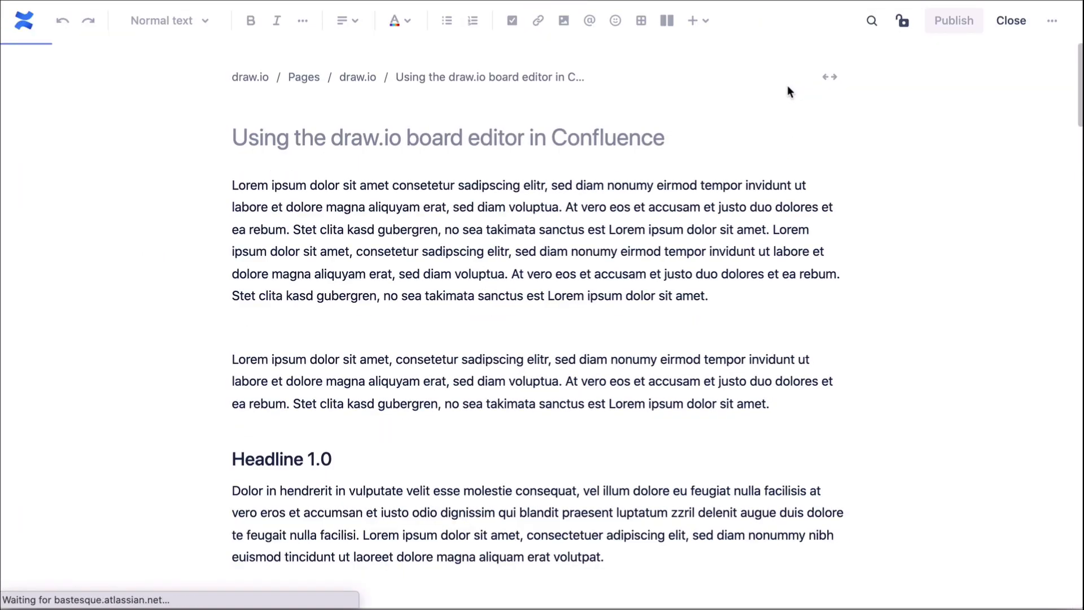
{"action": "left_click", "coordinate": [283, 323]}
{"action": "type", "text": "/draw"}
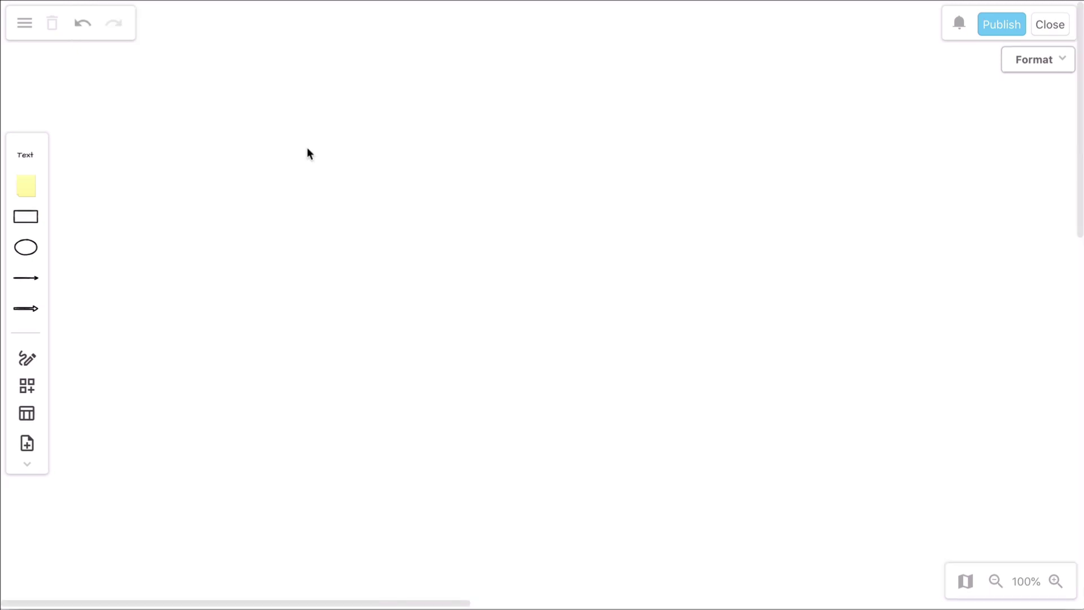
Step: Add a sticky note reading 'Note' at the top-left, with a connected rectangle to its right
{"action": "left_click", "coordinate": [29, 184]}
{"action": "left_click_drag", "start_coordinate": [486, 307], "coordinate": [145, 171]}
{"action": "type", "text": "Note"}
{"action": "key", "text": "Escape"}
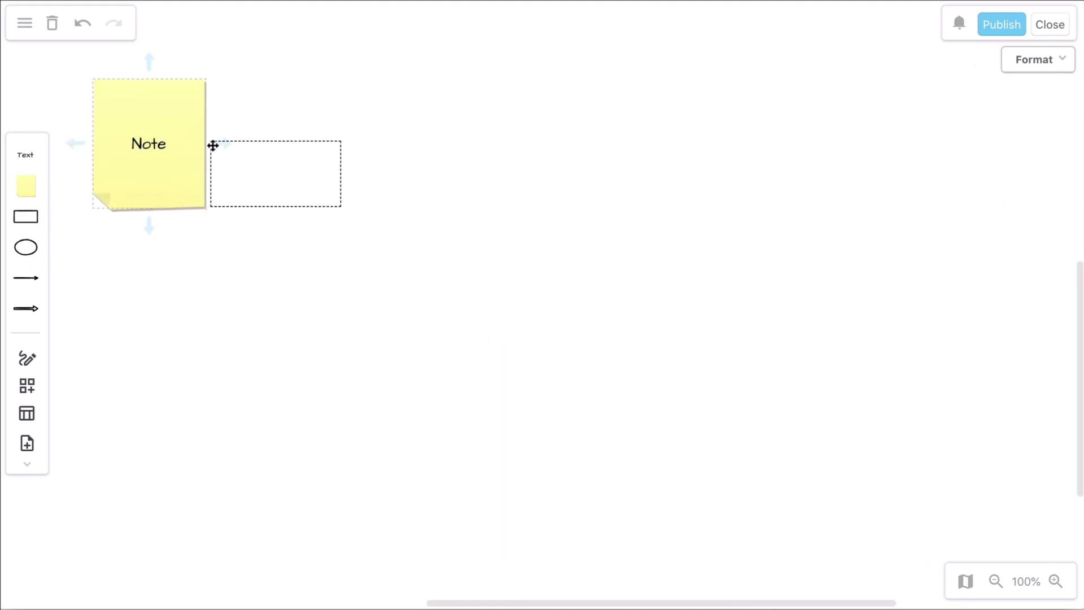
{"action": "left_click", "coordinate": [213, 147]}
{"action": "left_click_drag", "start_coordinate": [416, 151], "coordinate": [667, 131]}
{"action": "left_click", "coordinate": [450, 277]}
Step: Draw a freehand wavy line below the note and rectangle, then shift it right
{"action": "left_click", "coordinate": [28, 359]}
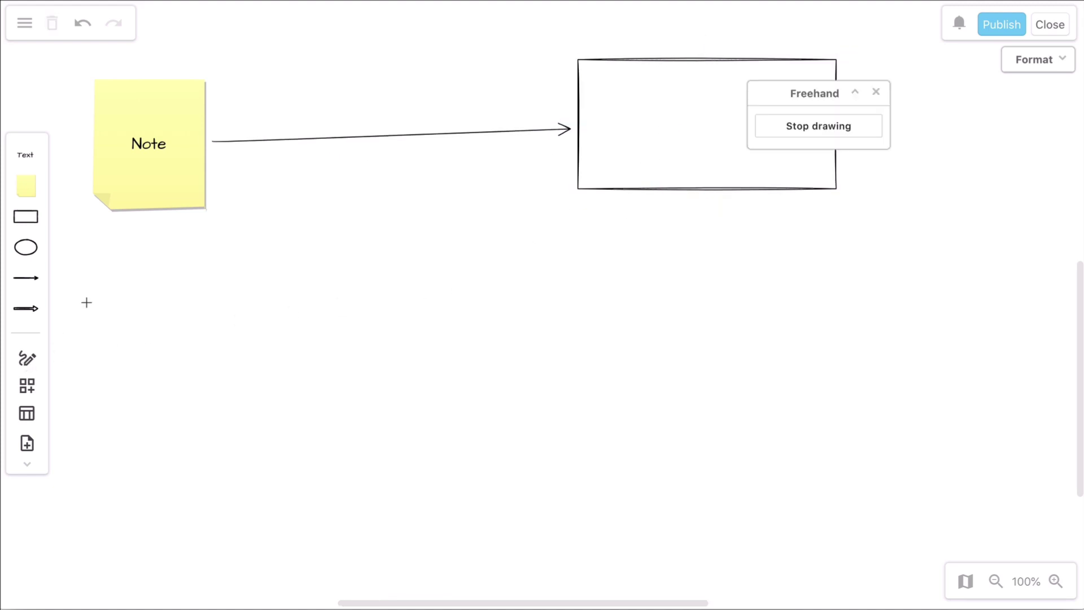
{"action": "mouse_move", "coordinate": [114, 277]}
{"action": "left_mouse_down"}
{"action": "mouse_move", "coordinate": [283, 302]}
{"action": "mouse_move", "coordinate": [576, 235]}
{"action": "mouse_move", "coordinate": [827, 243]}
{"action": "left_mouse_up"}
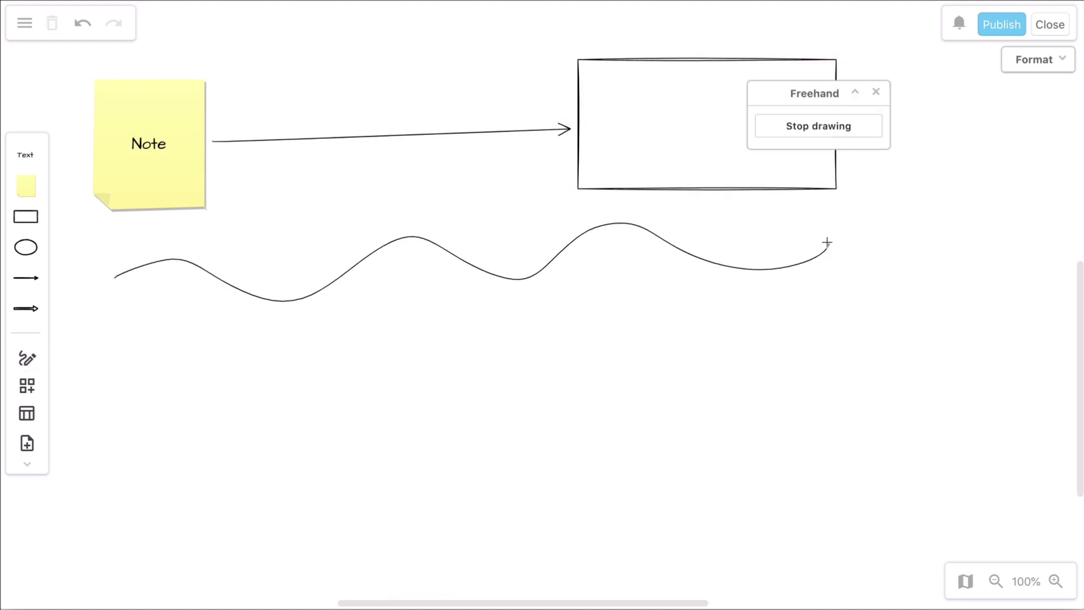
{"action": "left_click", "coordinate": [834, 129]}
{"action": "left_click", "coordinate": [877, 92]}
{"action": "mouse_move", "coordinate": [778, 266]}
{"action": "left_mouse_down"}
{"action": "mouse_move", "coordinate": [790, 93]}
{"action": "mouse_move", "coordinate": [819, 251]}
{"action": "mouse_move", "coordinate": [856, 252]}
{"action": "left_mouse_up"}
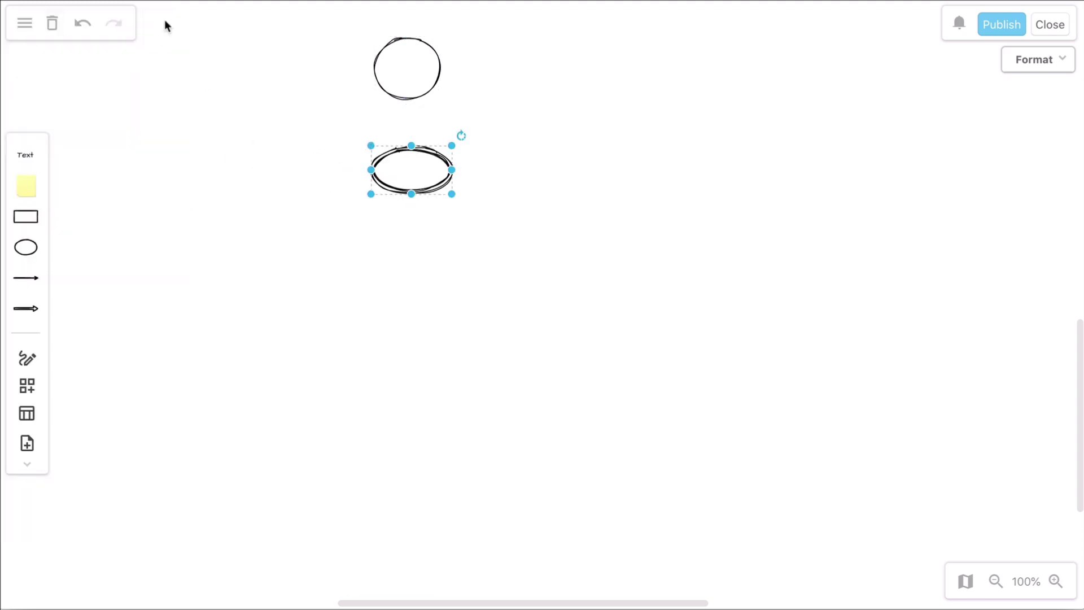
{"action": "scroll", "coordinate": [220, 218], "scroll_direction": "down", "scroll_amount": 5}
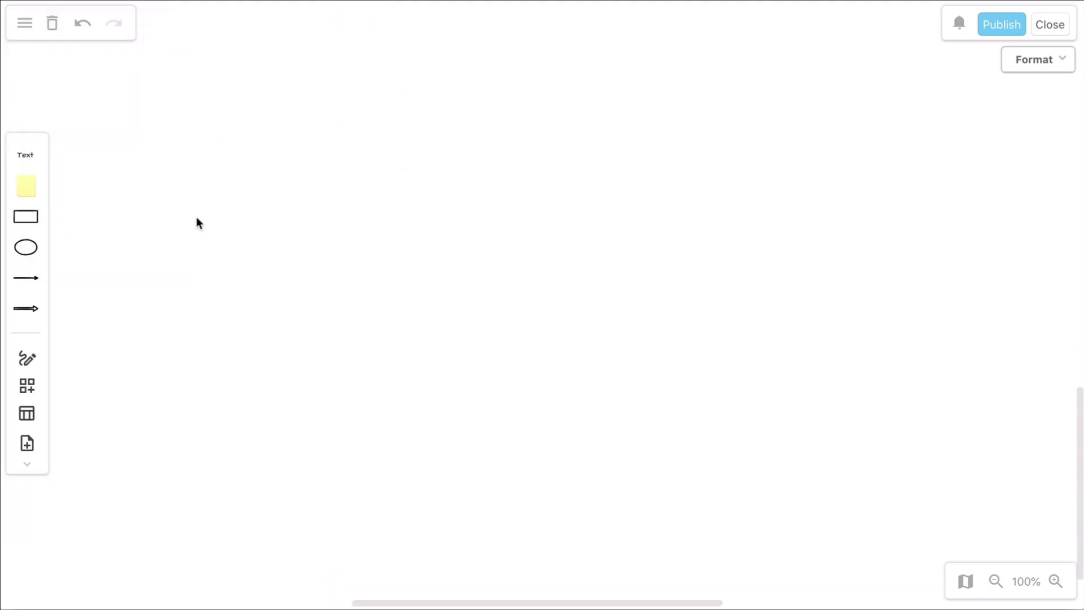
Step: Insert a 3x3 table with Title and Container checked, and widen it to the left
{"action": "left_click", "coordinate": [29, 417]}
{"action": "left_click", "coordinate": [22, 435]}
{"action": "left_click", "coordinate": [23, 451]}
{"action": "left_click", "coordinate": [50, 506]}
{"action": "left_click_drag", "start_coordinate": [356, 305], "coordinate": [152, 316]}
{"action": "left_click", "coordinate": [318, 517]}
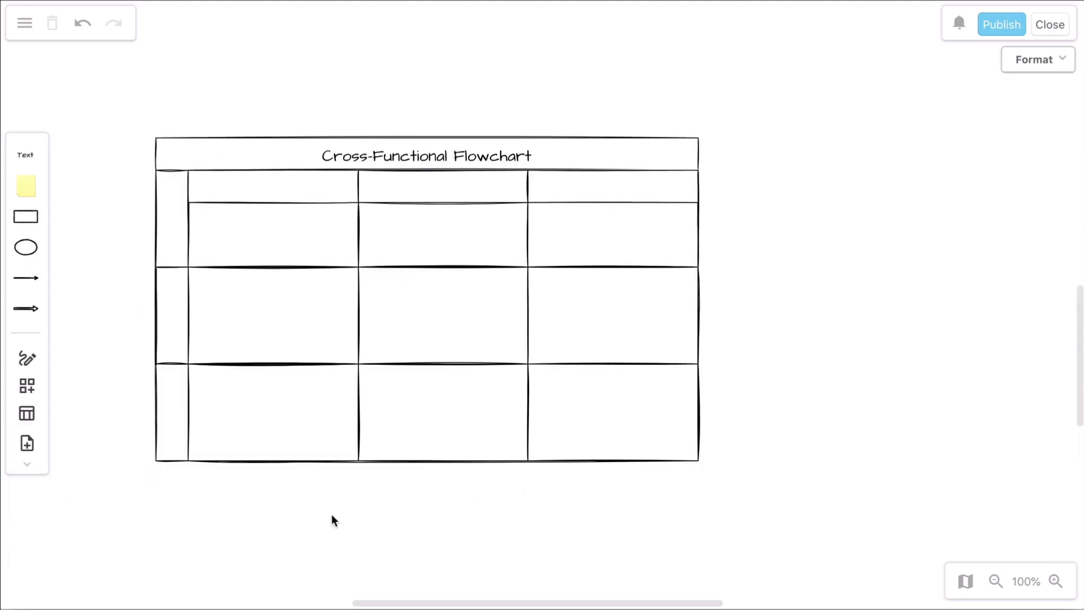
{"action": "left_click_drag", "start_coordinate": [332, 518], "coordinate": [316, 41]}
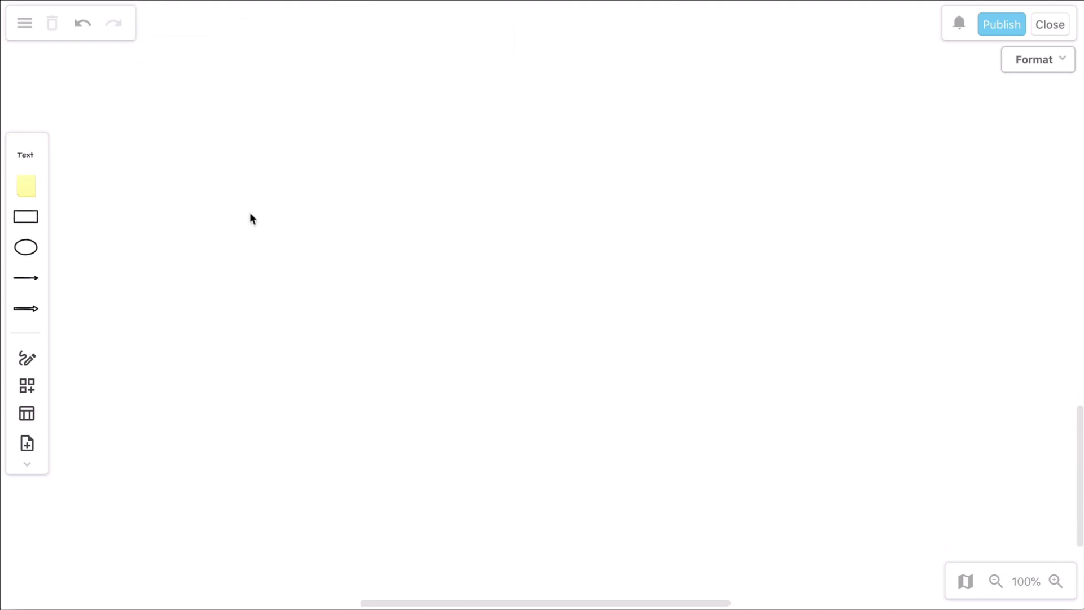
Step: Insert the first template from My custom boards onto the board
{"action": "left_click", "coordinate": [37, 445]}
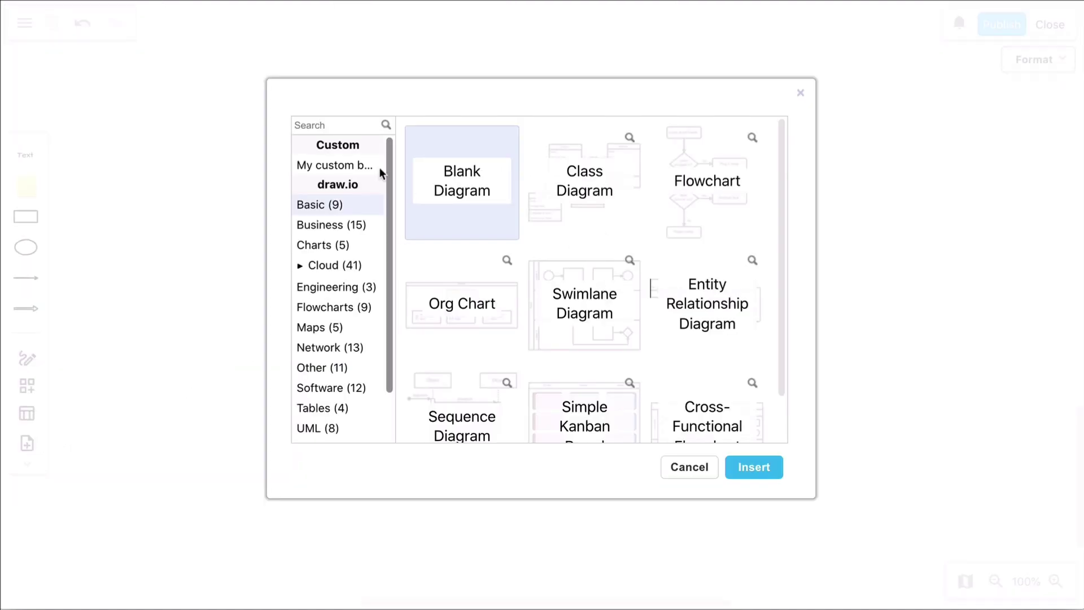
{"action": "left_click", "coordinate": [361, 168]}
{"action": "left_click", "coordinate": [505, 184]}
{"action": "left_click", "coordinate": [743, 468]}
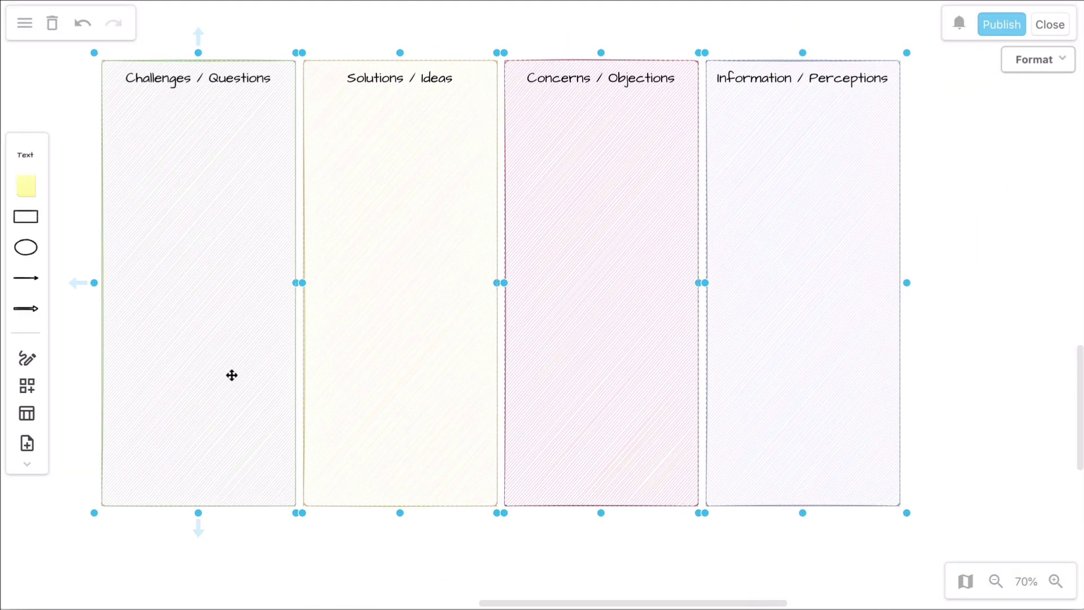
{"action": "left_click", "coordinate": [244, 558]}
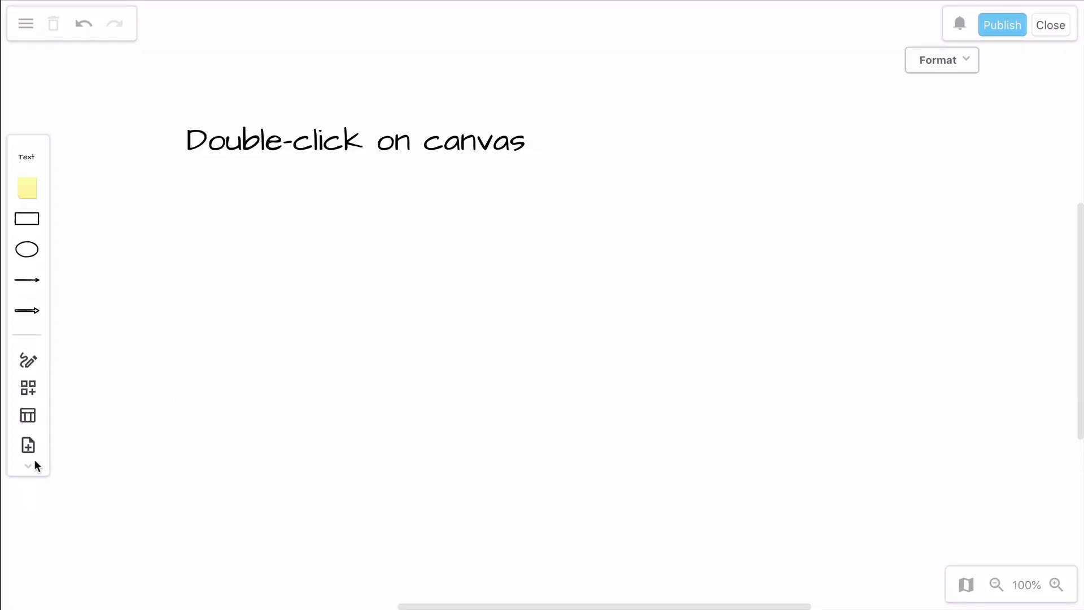
Step: Hide the shape palette and add a Start ellipse connected to Activity 1 and Activity 2 rectangles
{"action": "left_click", "coordinate": [29, 466]}
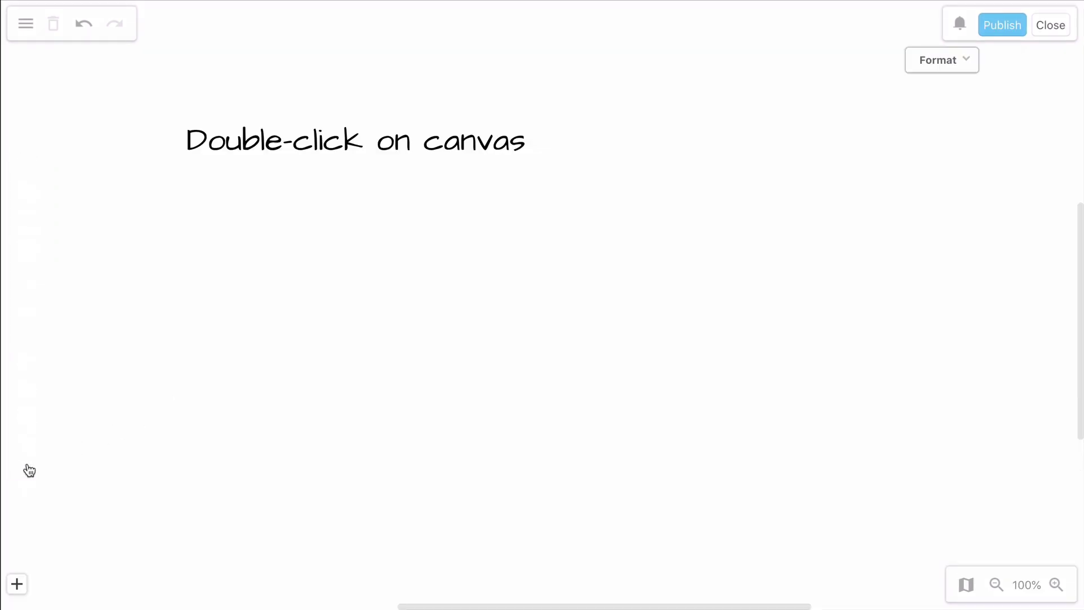
{"action": "double_click", "coordinate": [131, 286]}
{"action": "left_click", "coordinate": [190, 289]}
{"action": "type", "text": "Start"}
{"action": "left_click", "coordinate": [202, 286]}
{"action": "left_click", "coordinate": [236, 289]}
{"action": "type", "text": "Activity 1"}
{"action": "left_click", "coordinate": [396, 286]}
{"action": "left_click", "coordinate": [398, 287]}
{"action": "type", "text": "Activity 2"}
Step: Add an enlarged Decision 1 diamond after Activity 2, followed by an Activity 4 rectangle
{"action": "left_click", "coordinate": [574, 286]}
{"action": "left_click", "coordinate": [669, 286]}
{"action": "type", "text": "Decision 1"}
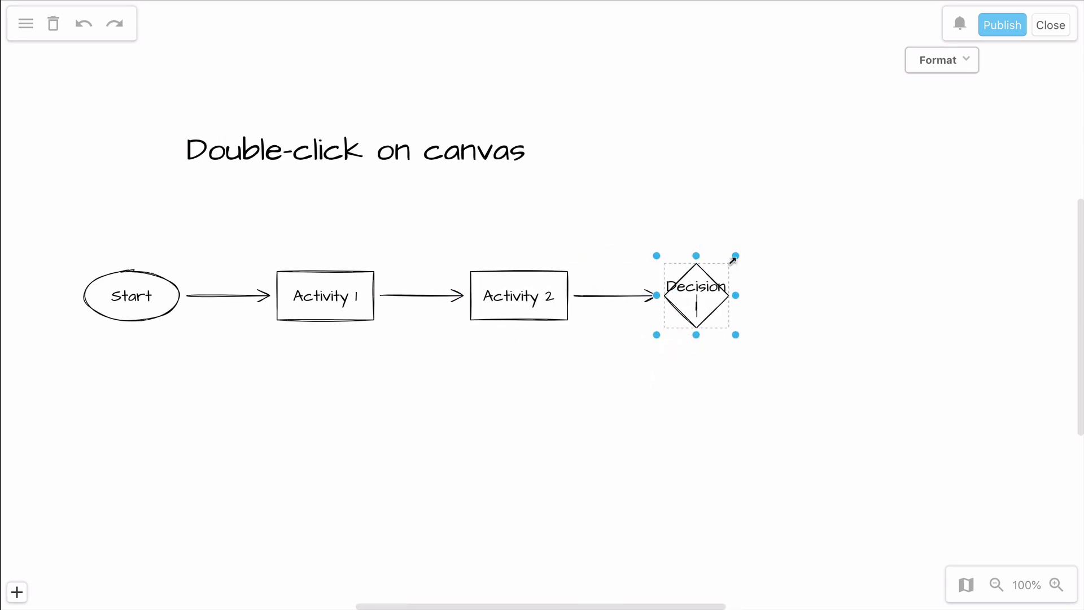
{"action": "left_click_drag", "start_coordinate": [736, 256], "coordinate": [770, 241]}
{"action": "left_click", "coordinate": [760, 296]}
{"action": "left_click", "coordinate": [787, 300]}
{"action": "type", "text": "Activity 4"}
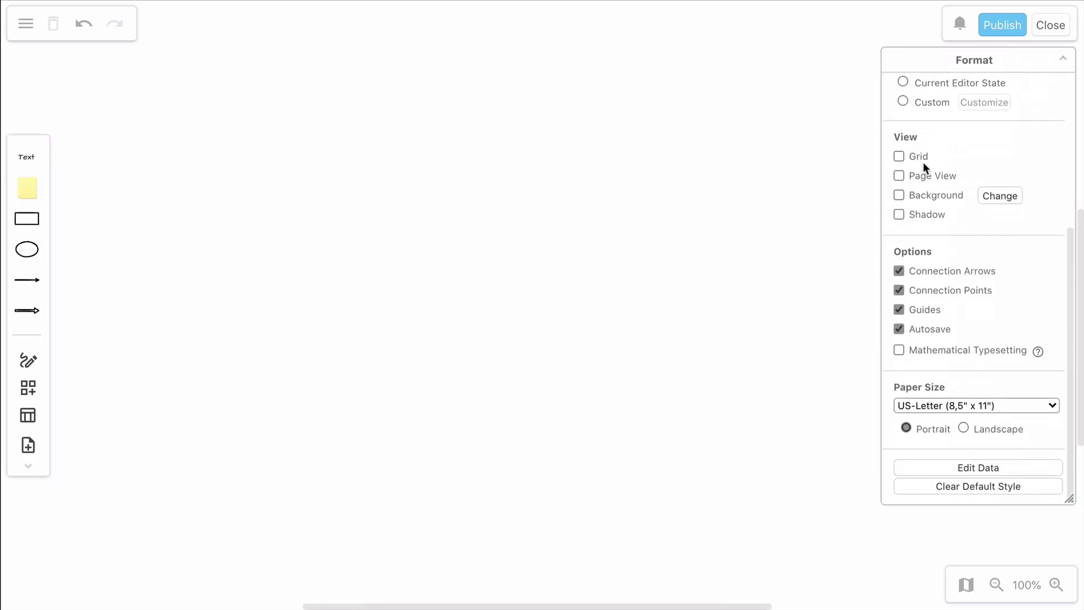
Step: Place a plain rectangle on the board and browse its Style, Text and Arrange settings
{"action": "scroll", "coordinate": [923, 162], "scroll_direction": "up", "scroll_amount": 4}
{"action": "left_click", "coordinate": [1024, 87]}
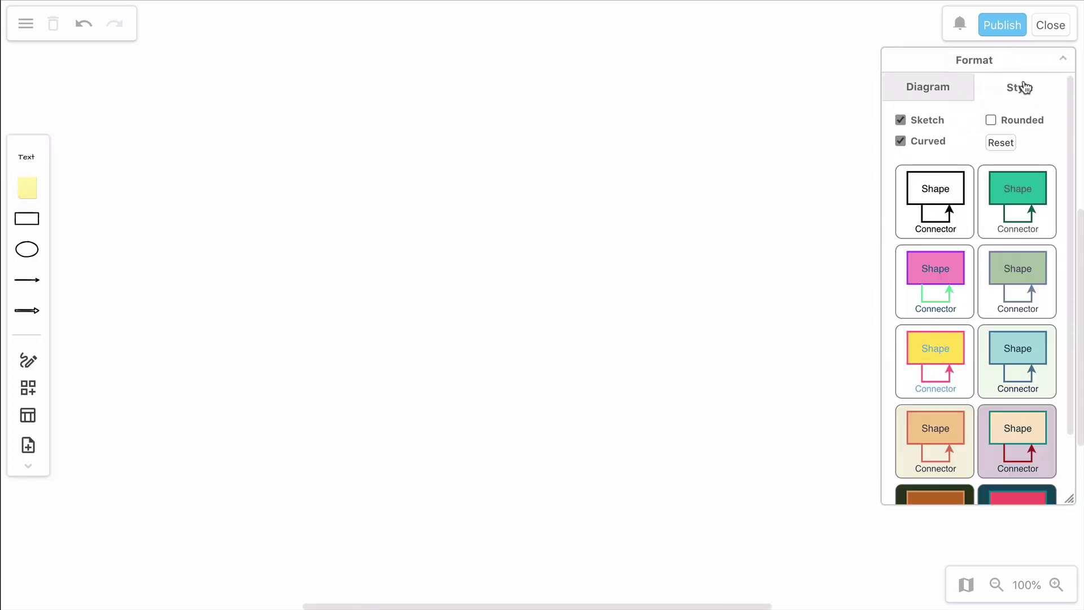
{"action": "left_click_drag", "start_coordinate": [27, 217], "coordinate": [657, 123]}
{"action": "left_click", "coordinate": [915, 86]}
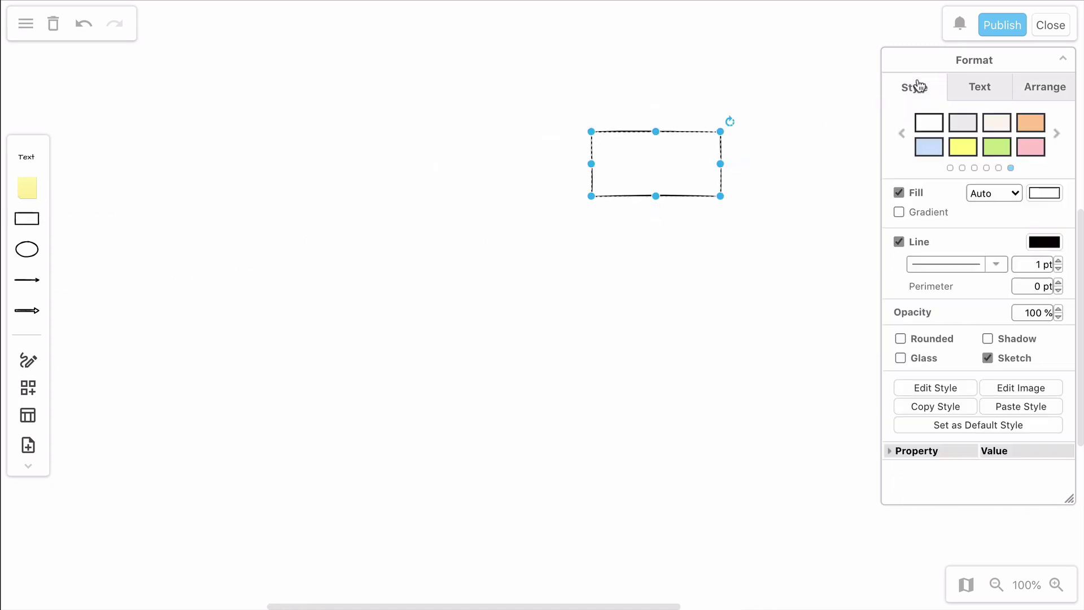
{"action": "left_click", "coordinate": [977, 93]}
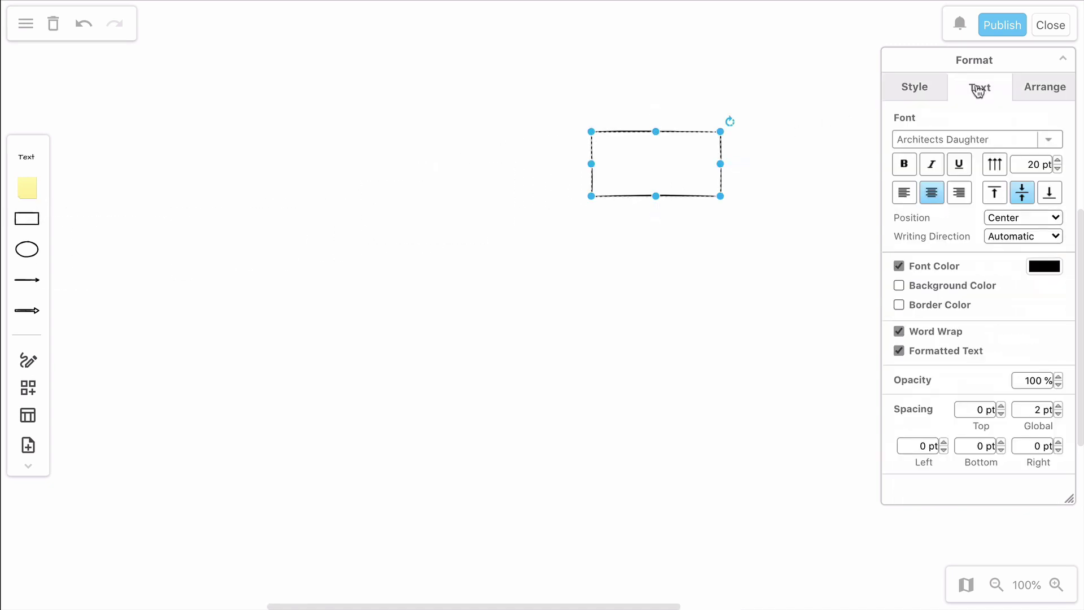
{"action": "left_click", "coordinate": [1051, 92]}
{"action": "left_click", "coordinate": [823, 170]}
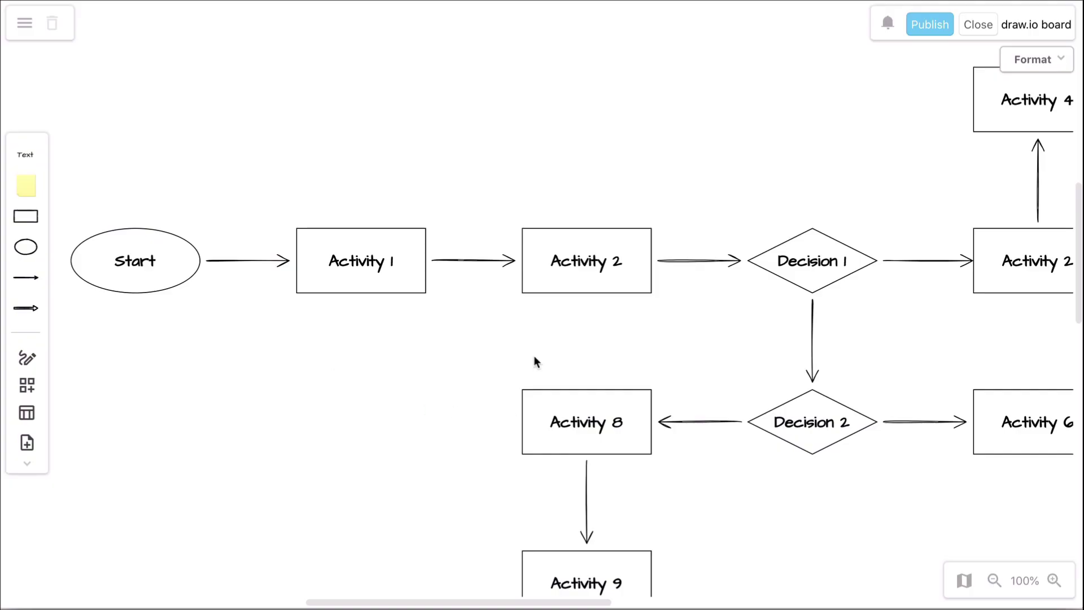
{"action": "scroll", "coordinate": [534, 357], "scroll_direction": "down", "scroll_amount": 3}
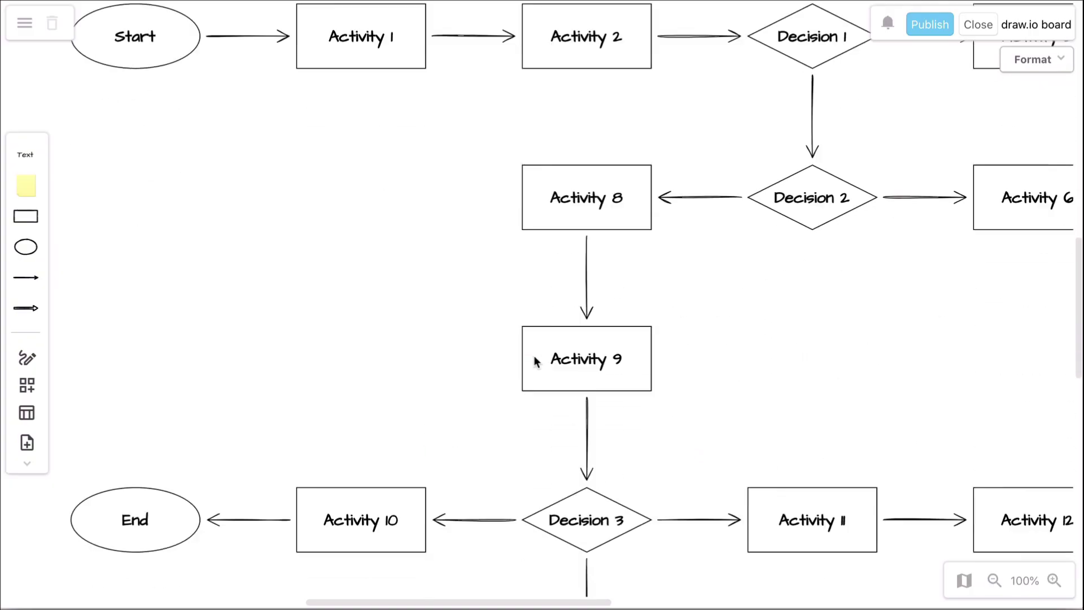
{"action": "scroll", "coordinate": [534, 361], "scroll_direction": "up", "scroll_amount": 1}
{"action": "mouse_move", "coordinate": [608, 261]}
{"action": "left_mouse_down"}
{"action": "mouse_move", "coordinate": [380, 285]}
{"action": "mouse_move", "coordinate": [493, 331]}
{"action": "mouse_move", "coordinate": [649, 252]}
{"action": "mouse_move", "coordinate": [576, 273]}
{"action": "mouse_move", "coordinate": [605, 268]}
{"action": "mouse_move", "coordinate": [608, 279]}
{"action": "left_mouse_up"}
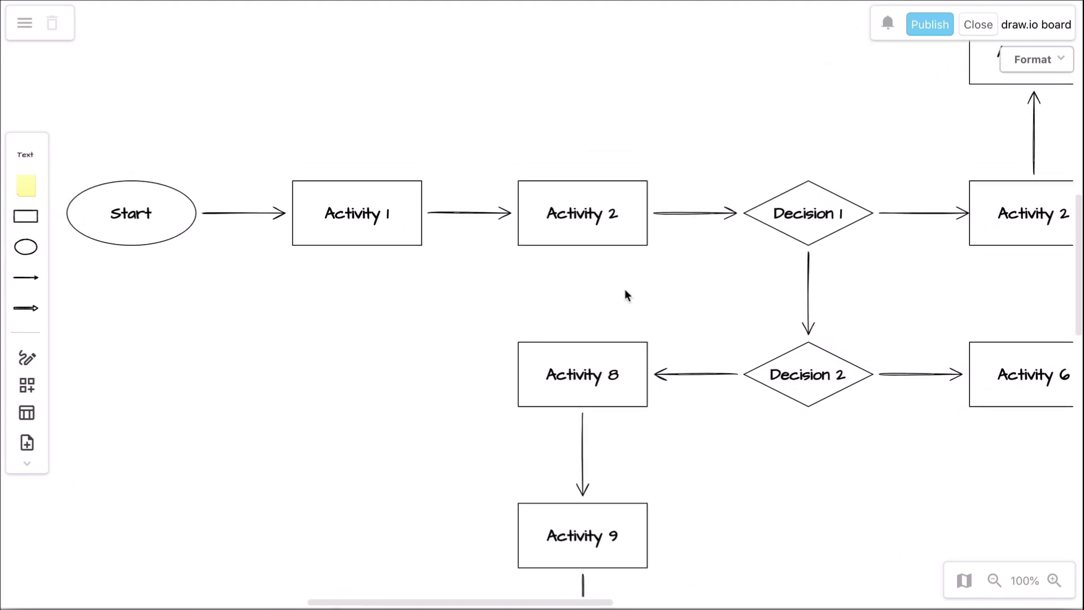
{"action": "left_click", "coordinate": [965, 582]}
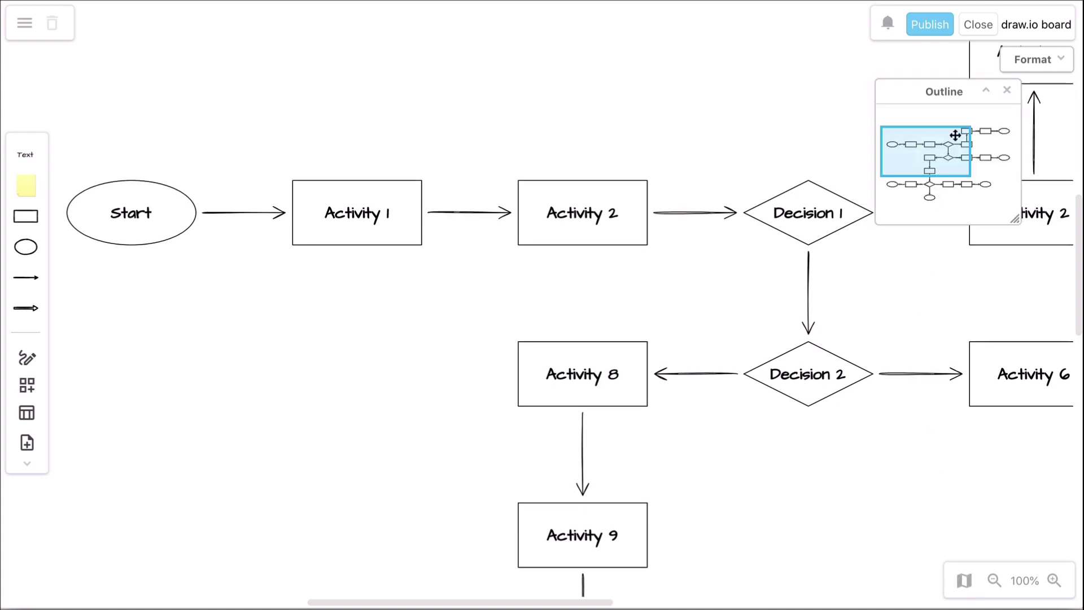
{"action": "left_click_drag", "start_coordinate": [960, 98], "coordinate": [944, 266]}
{"action": "mouse_move", "coordinate": [918, 318]}
{"action": "left_mouse_down"}
{"action": "mouse_move", "coordinate": [966, 315]}
{"action": "mouse_move", "coordinate": [971, 303]}
{"action": "mouse_move", "coordinate": [968, 341]}
{"action": "mouse_move", "coordinate": [909, 353]}
{"action": "mouse_move", "coordinate": [935, 328]}
{"action": "left_mouse_up"}
{"action": "scroll", "coordinate": [930, 333], "scroll_direction": "up", "scroll_amount": 5}
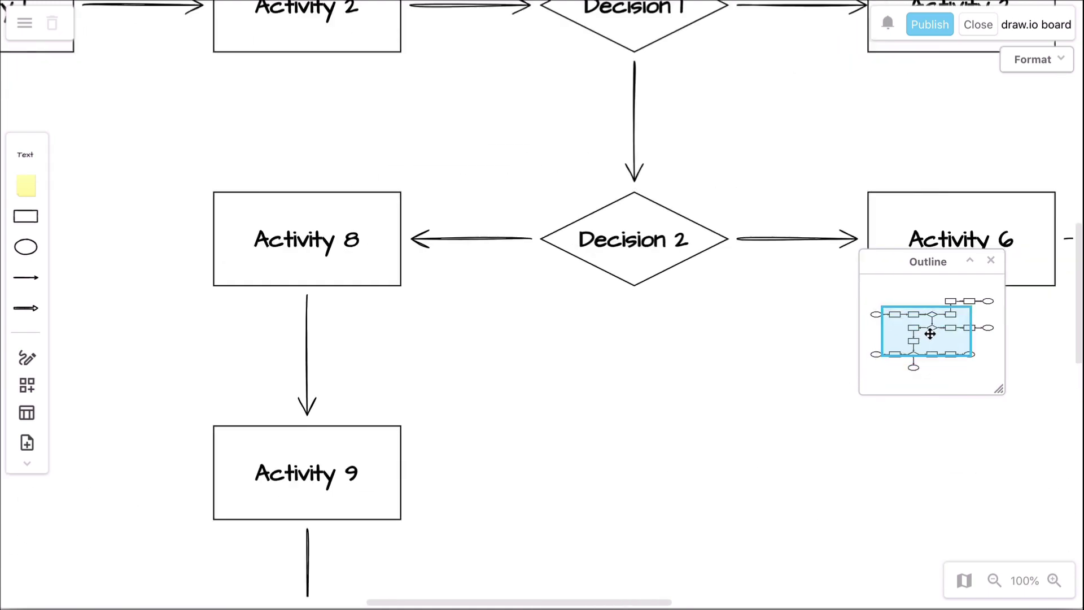
{"action": "scroll", "coordinate": [930, 333], "scroll_direction": "down", "scroll_amount": 5}
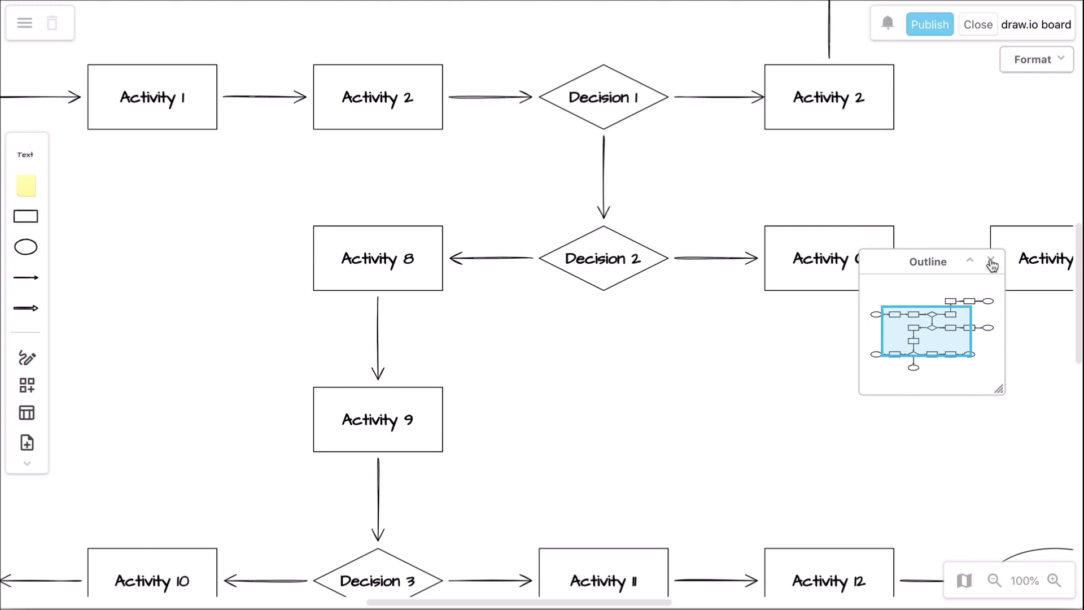
{"action": "left_click", "coordinate": [991, 262]}
{"action": "left_click", "coordinate": [994, 581]}
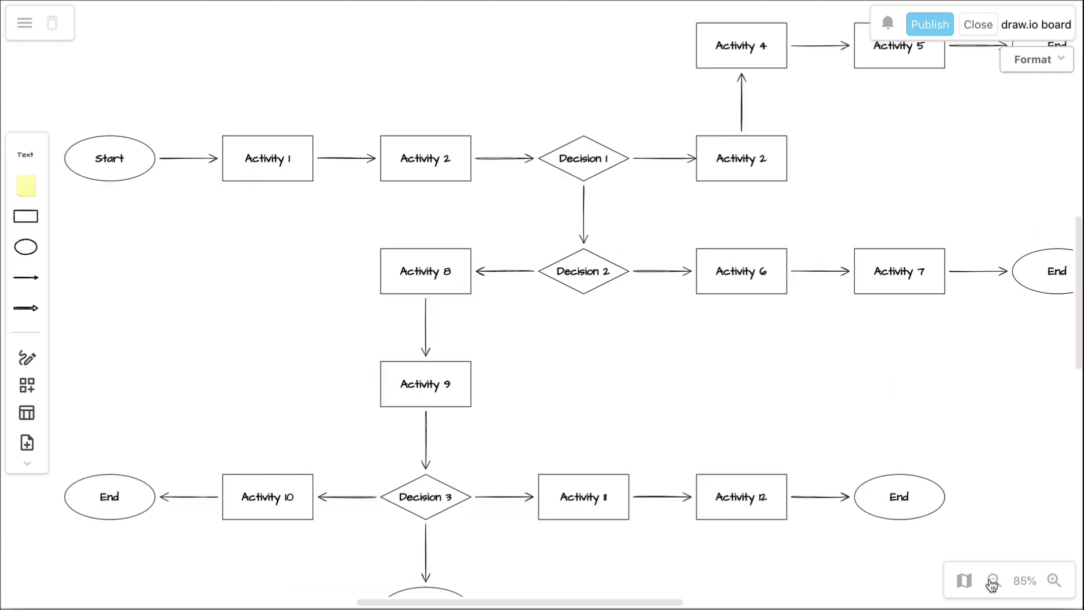
{"action": "left_click", "coordinate": [1053, 581]}
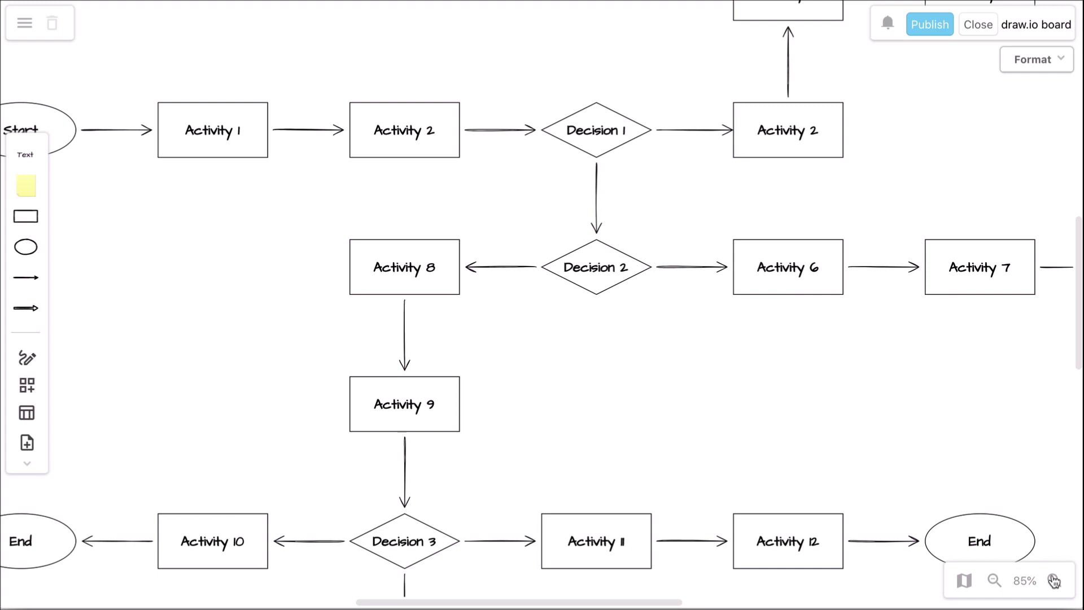
{"action": "left_click", "coordinate": [1021, 585]}
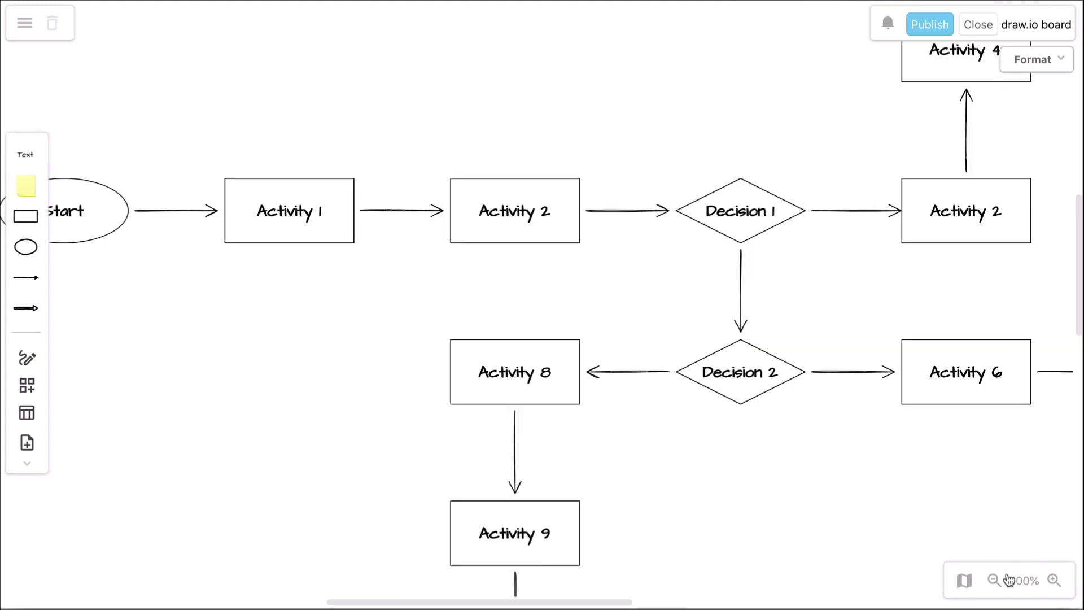
{"action": "left_click_drag", "start_coordinate": [838, 454], "coordinate": [441, 145]}
{"action": "left_click", "coordinate": [1022, 581]}
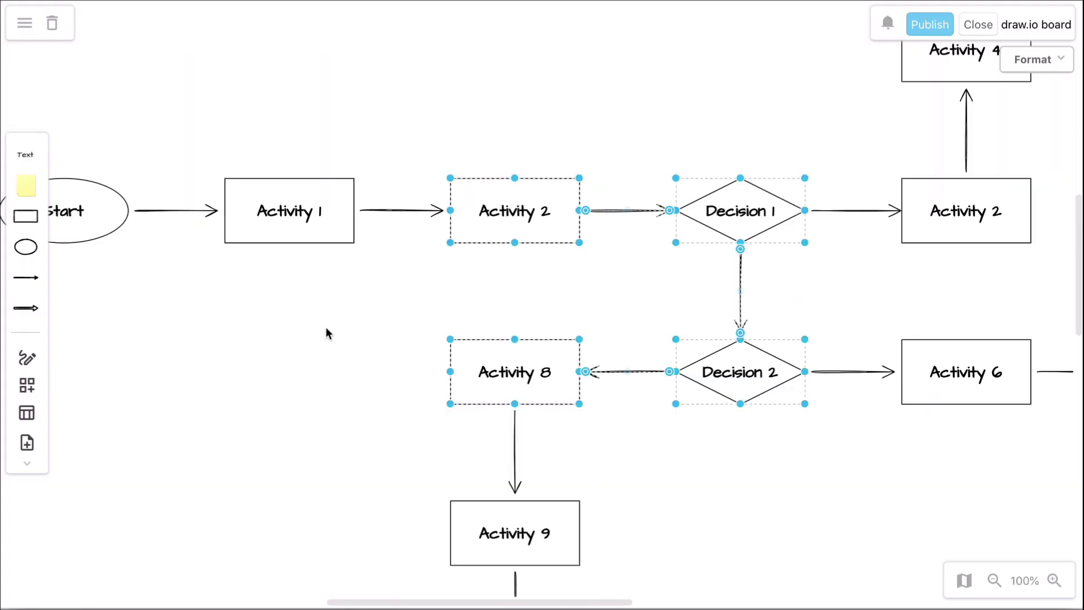
Step: Switch the diagram to the dark theme from the canvas menu, then back to light
{"action": "left_click", "coordinate": [325, 327]}
{"action": "right_click", "coordinate": [323, 322]}
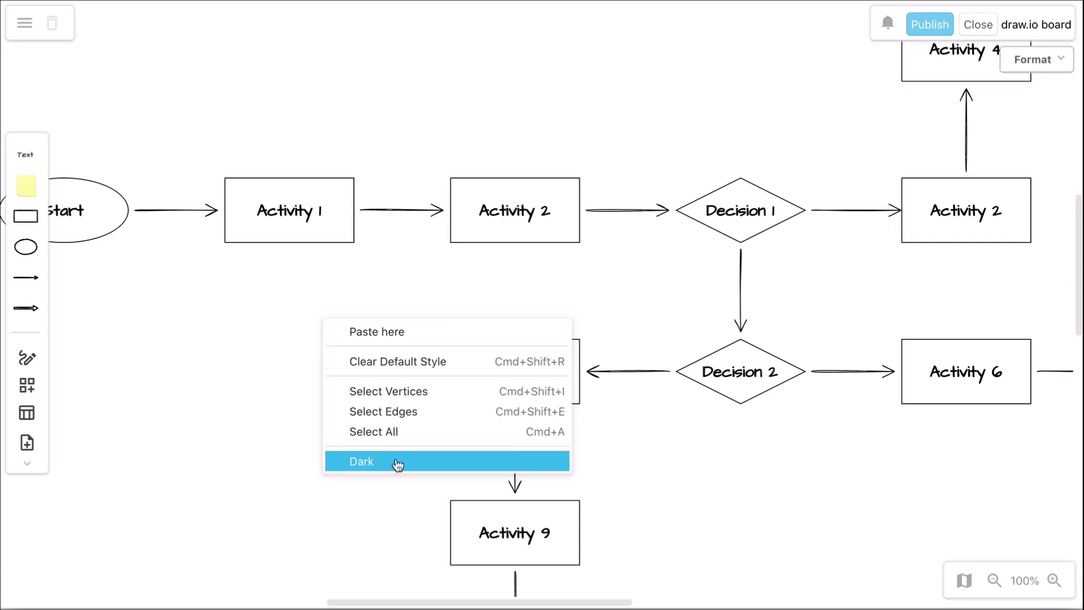
{"action": "left_click", "coordinate": [397, 463]}
{"action": "right_click", "coordinate": [398, 463]}
{"action": "left_click", "coordinate": [435, 589]}
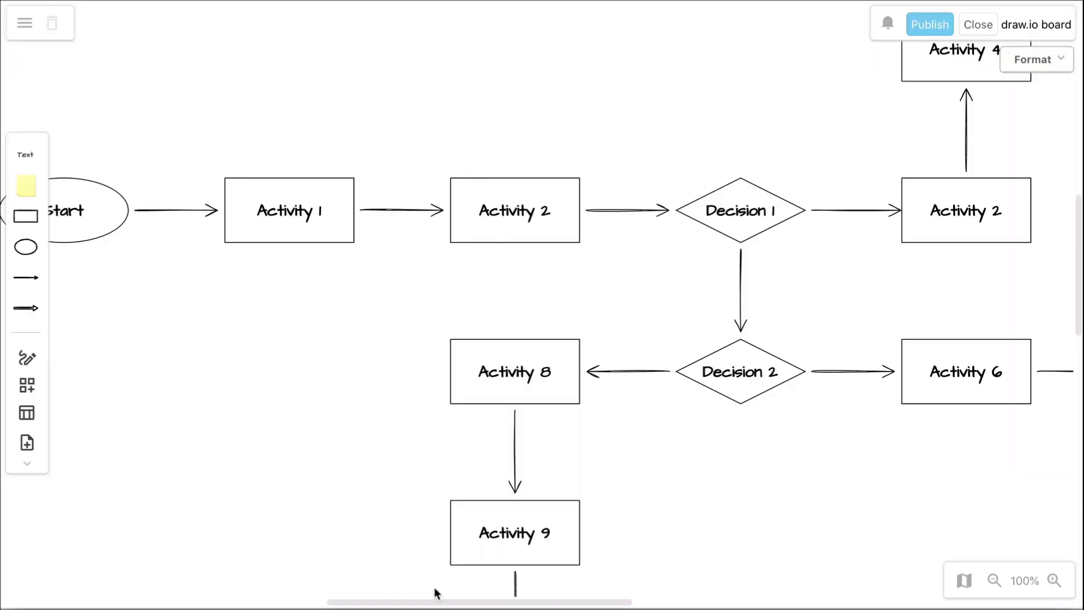
Step: Inspect the context menu options for the Activity 2 box, then deselect it
{"action": "left_click", "coordinate": [515, 208]}
{"action": "right_click", "coordinate": [516, 208]}
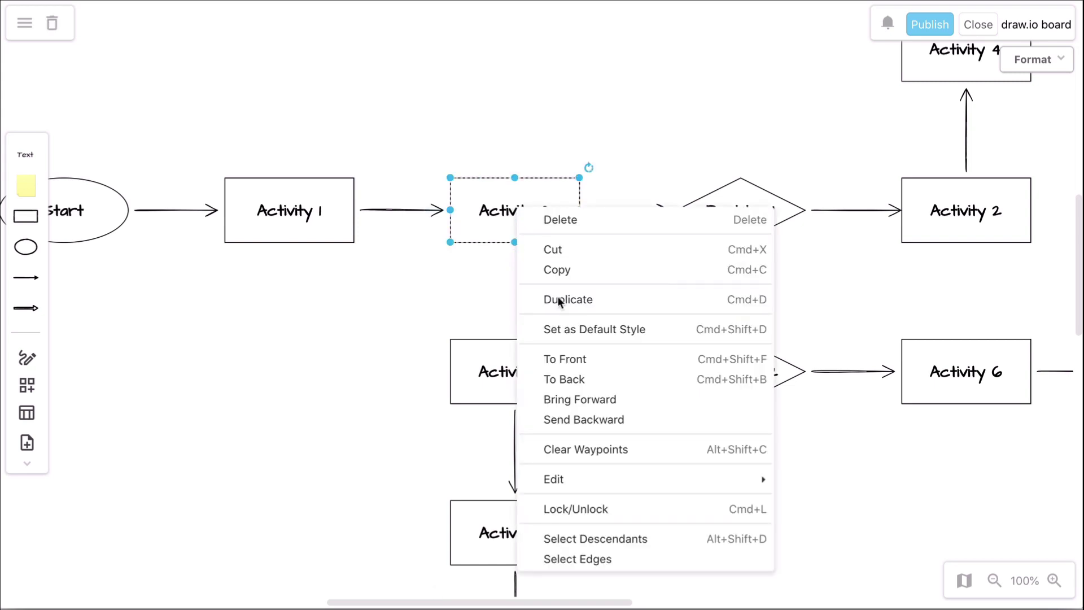
{"action": "mouse_move", "coordinate": [587, 483]}
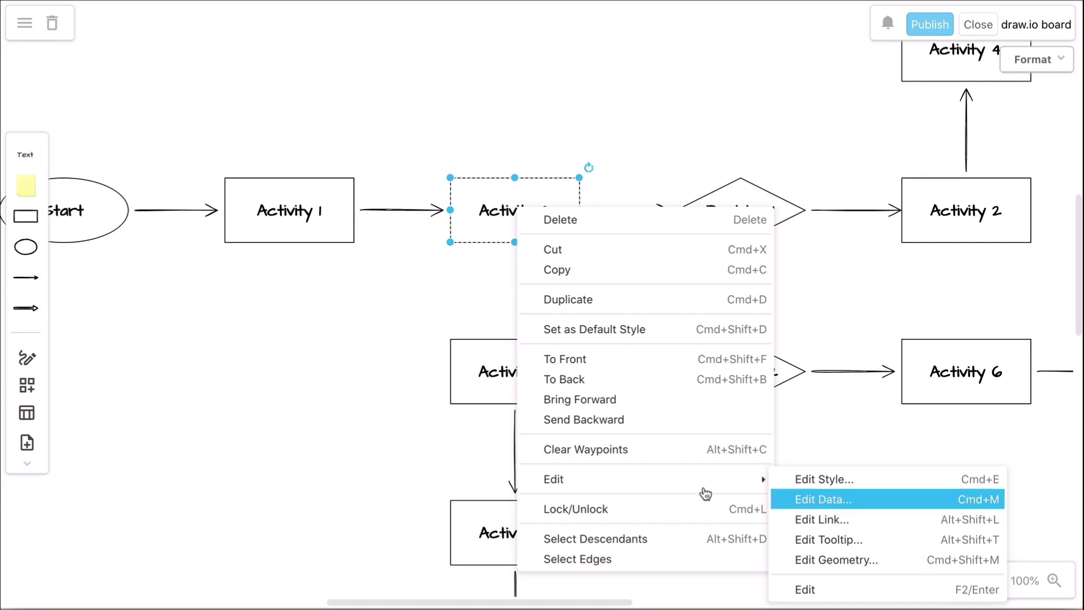
{"action": "left_click", "coordinate": [174, 256]}
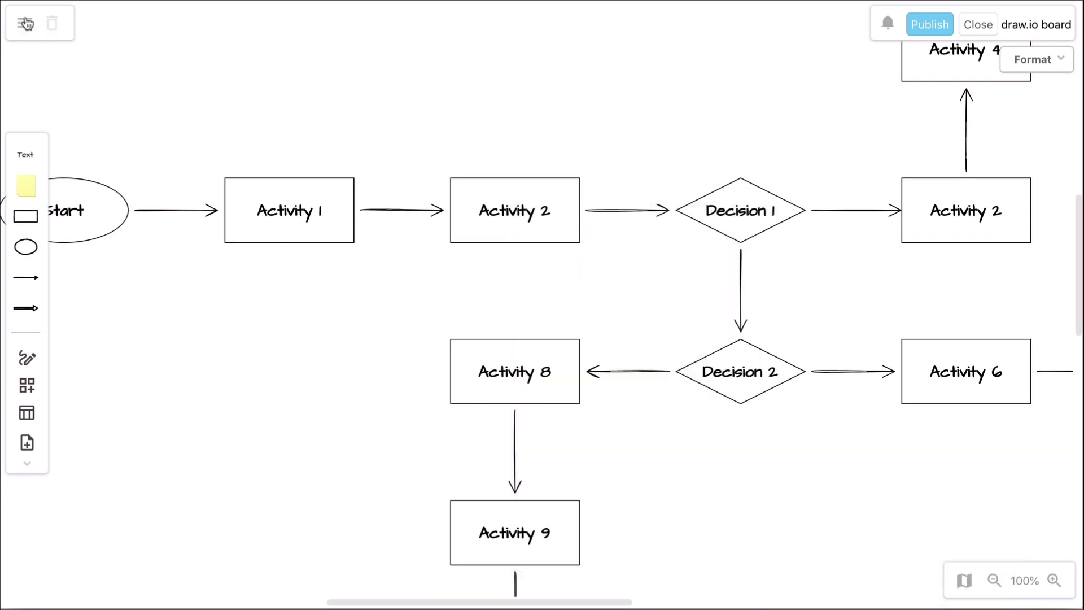
Step: Browse the main menu's export and import options, then save the board back to Confluence
{"action": "left_click", "coordinate": [24, 23]}
{"action": "mouse_move", "coordinate": [47, 85]}
{"action": "mouse_move", "coordinate": [48, 103]}
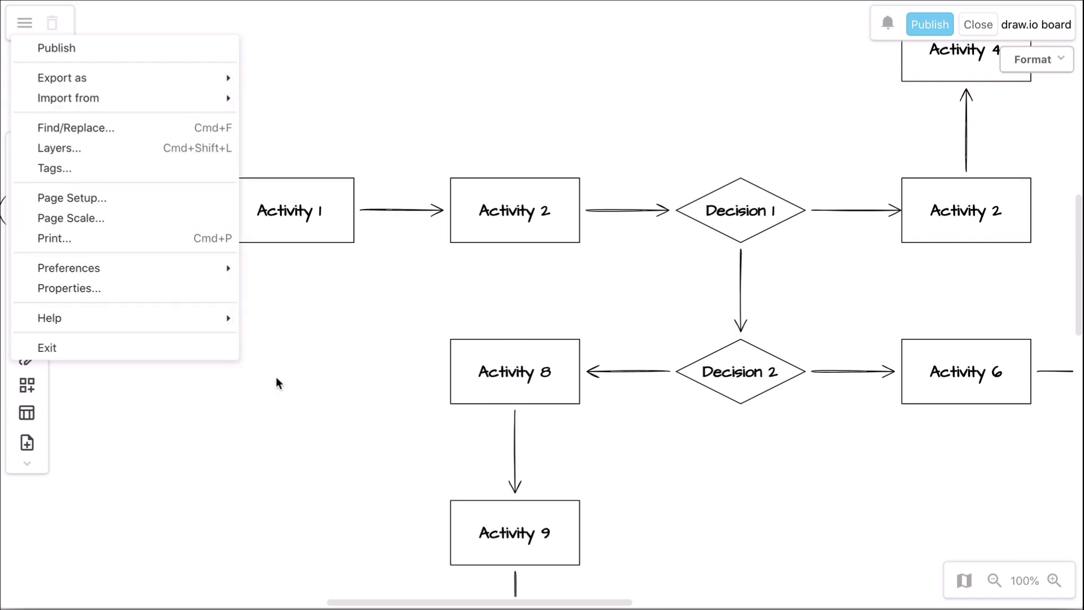
{"action": "left_click", "coordinate": [351, 334]}
{"action": "left_click", "coordinate": [931, 24]}
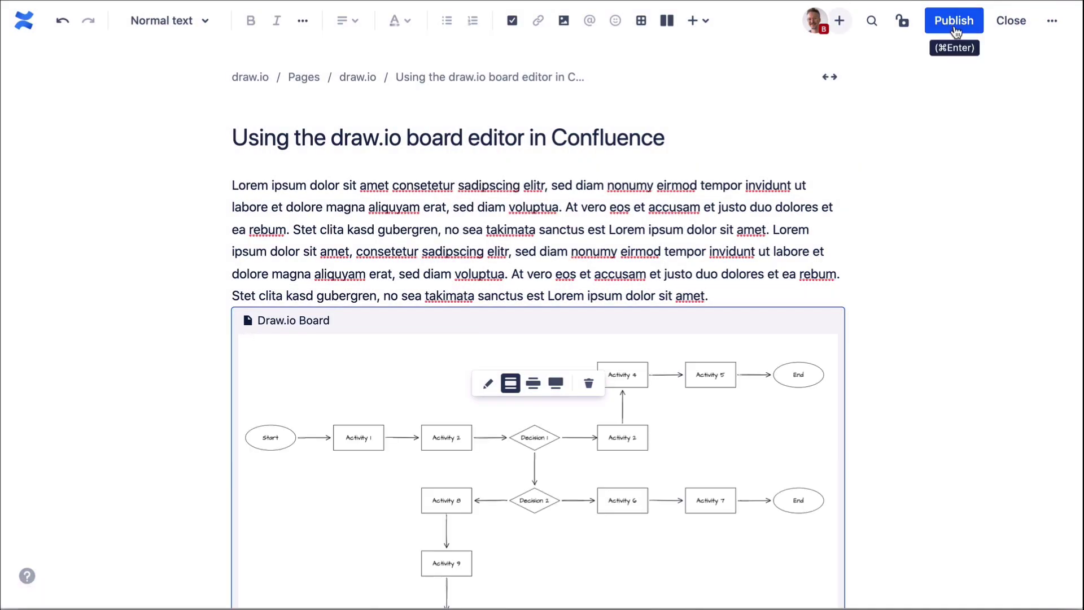
Step: Publish the Confluence page and scroll to check the embedded flowchart
{"action": "left_click", "coordinate": [938, 20]}
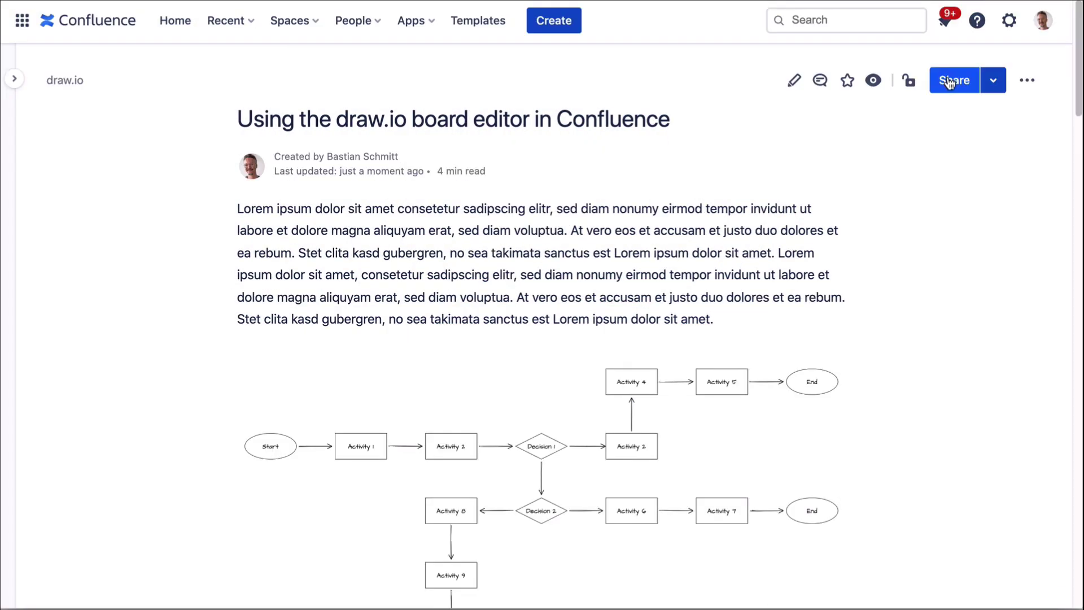
{"action": "scroll", "coordinate": [949, 83], "scroll_direction": "down", "scroll_amount": 3}
{"action": "scroll", "coordinate": [949, 83], "scroll_direction": "up", "scroll_amount": 3}
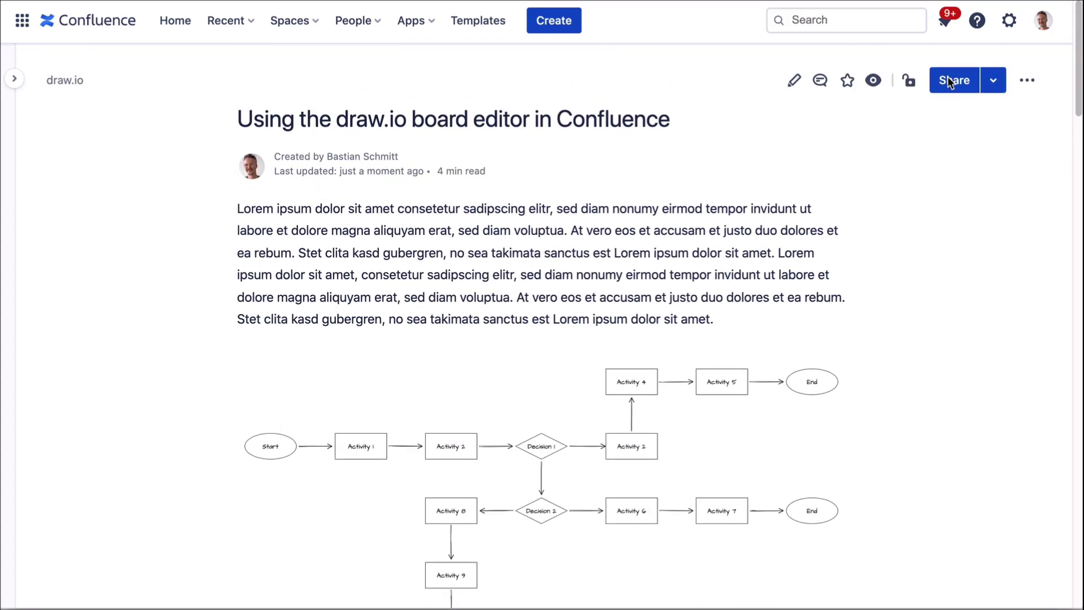